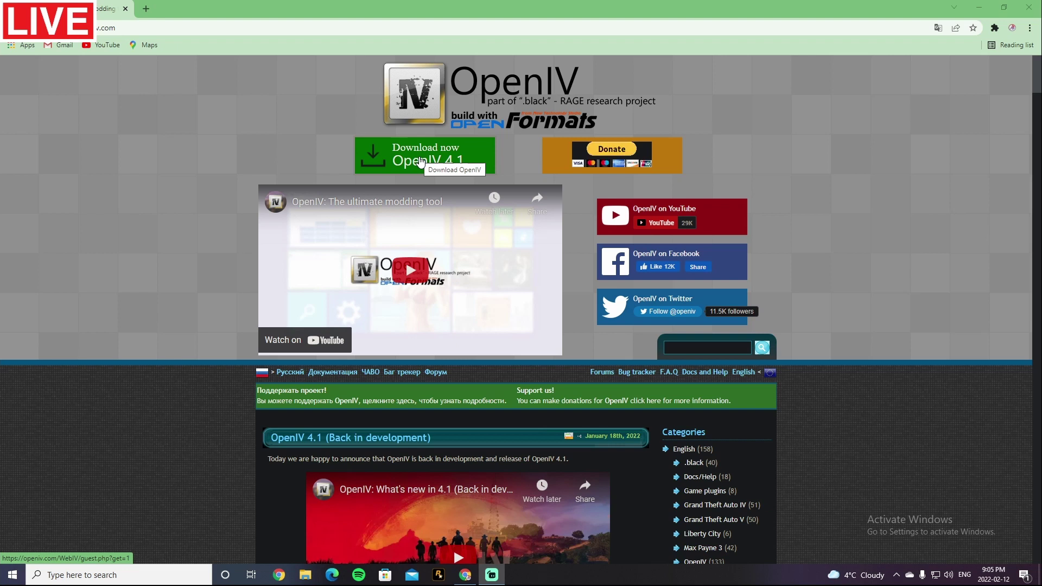
Step: Download the OpenIV 4.1 setup, launch ovisetup from Downloads, and select English
left_click(408, 163)
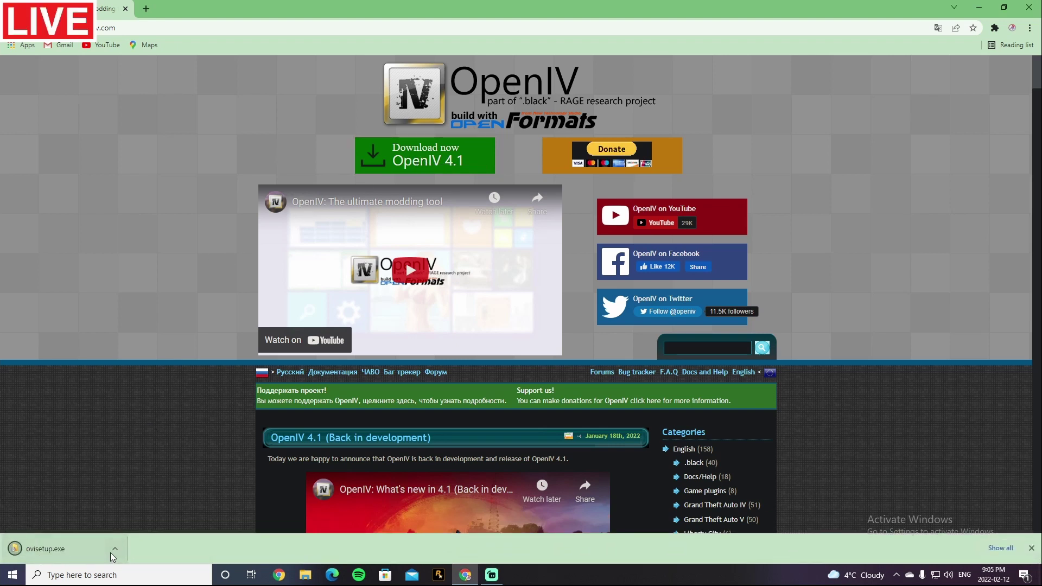
left_click(112, 552)
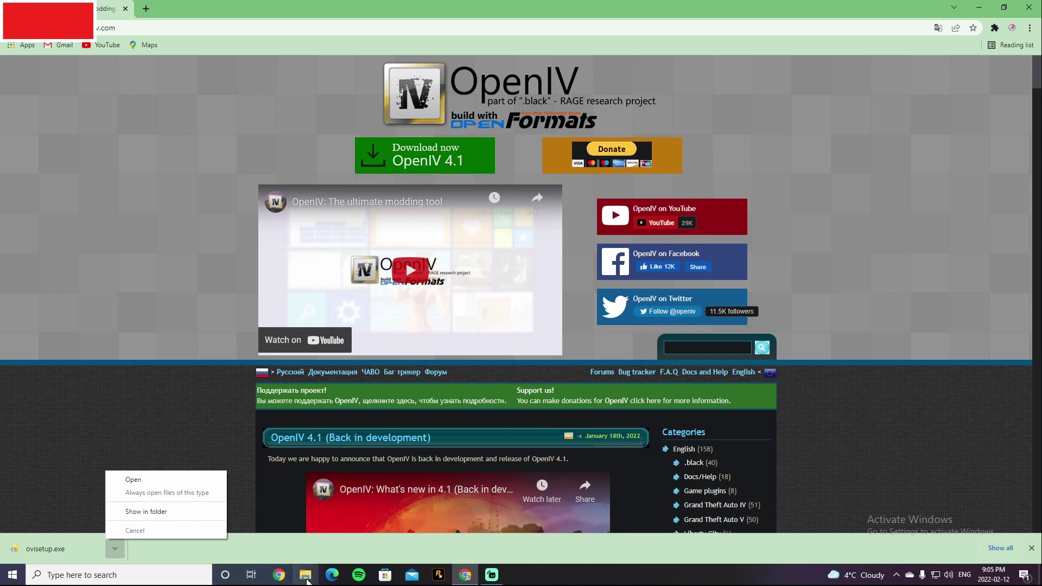
left_click(126, 508)
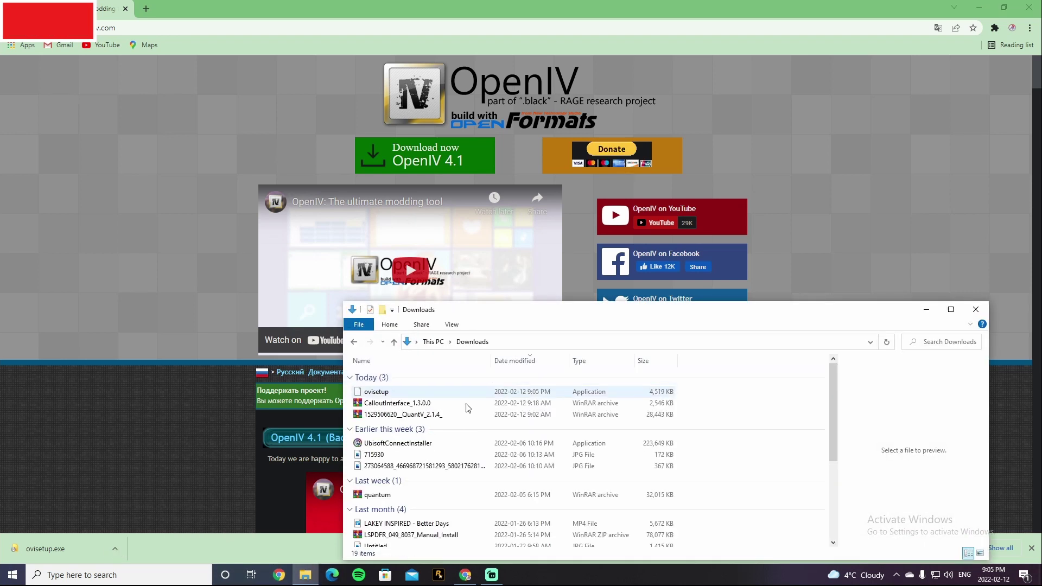
double_click(378, 392)
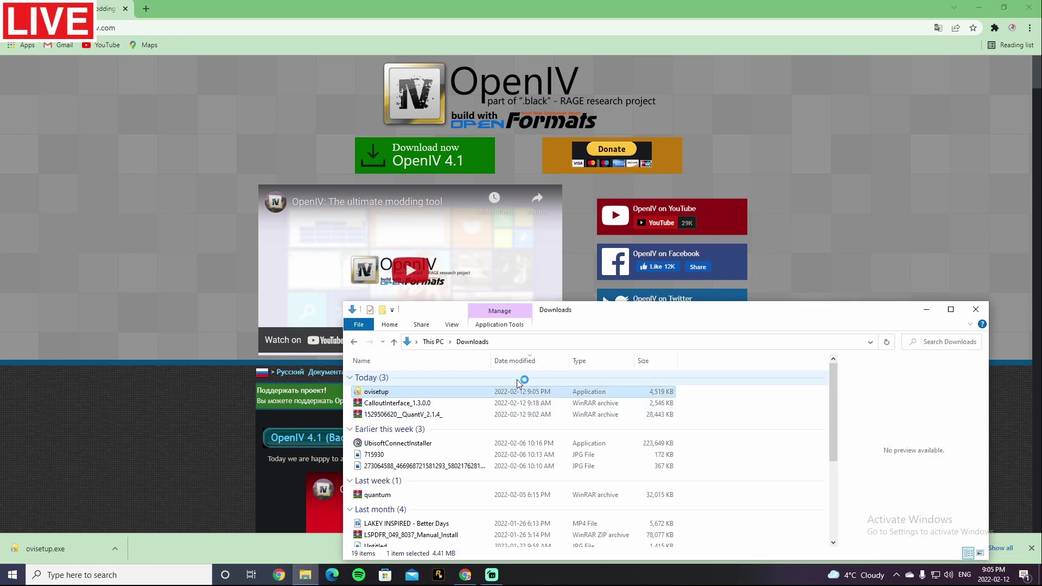
left_click(965, 313)
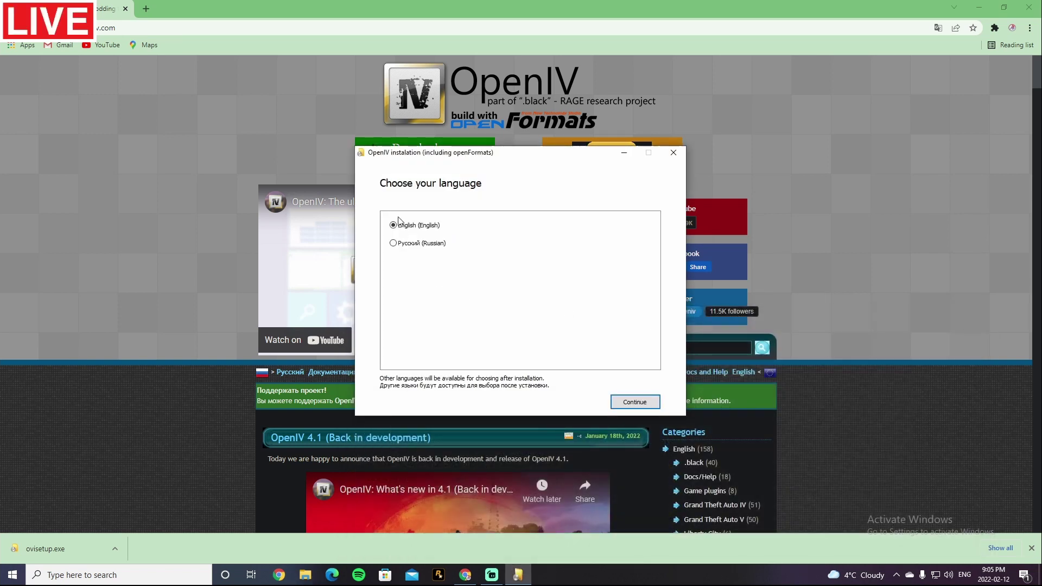
Step: Install OpenIV to this computer, accepting the license and the 20.4 Mb download, then close the installer
left_click(633, 402)
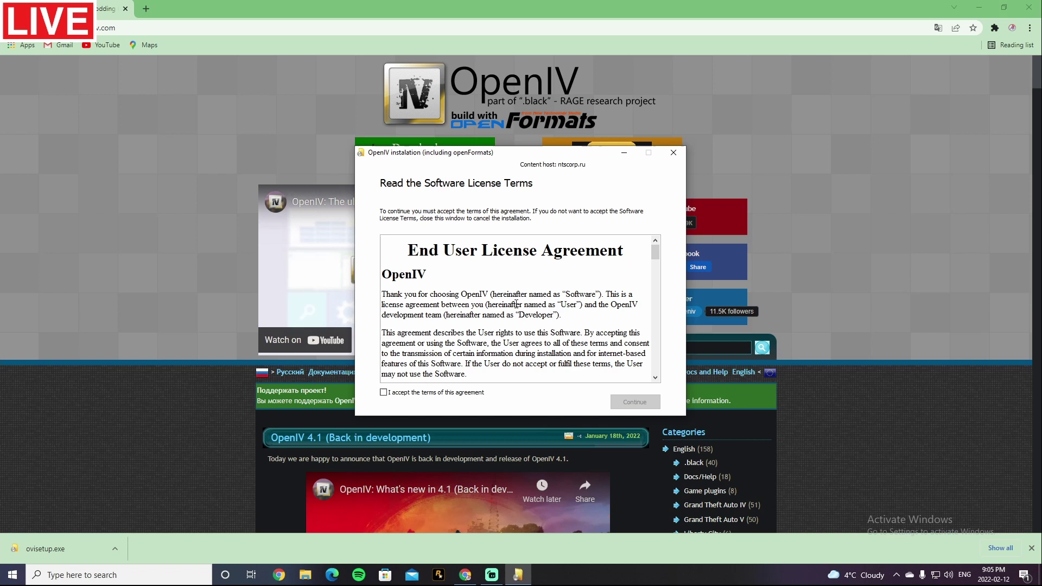
left_click(383, 393)
left_click(633, 403)
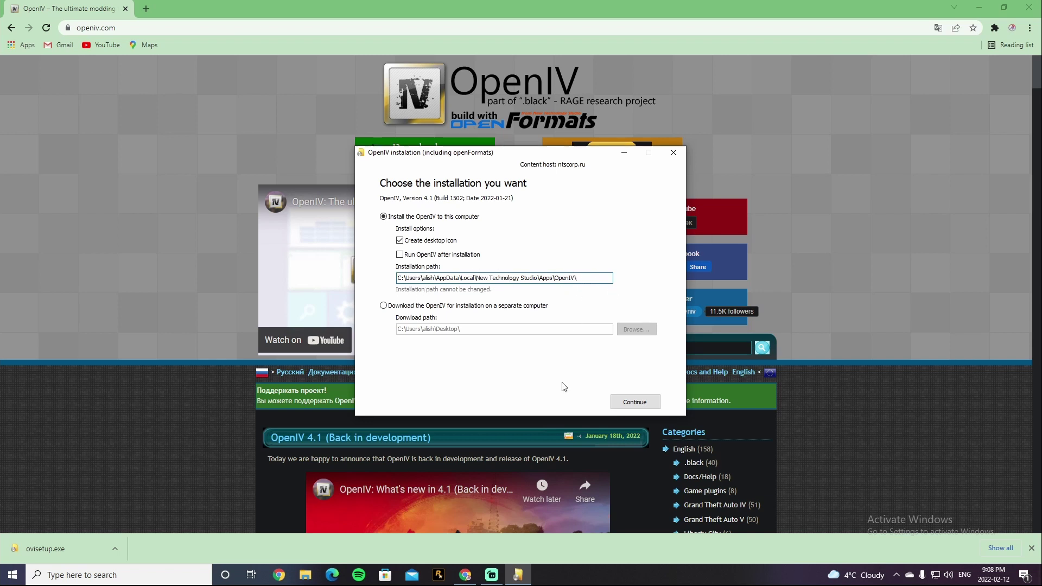
left_click(634, 405)
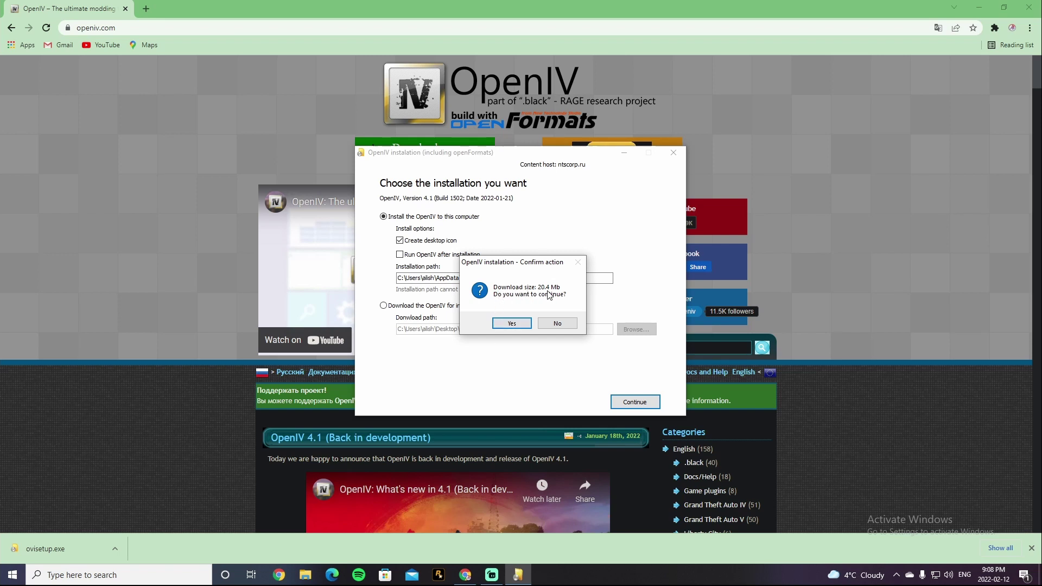
left_click(511, 324)
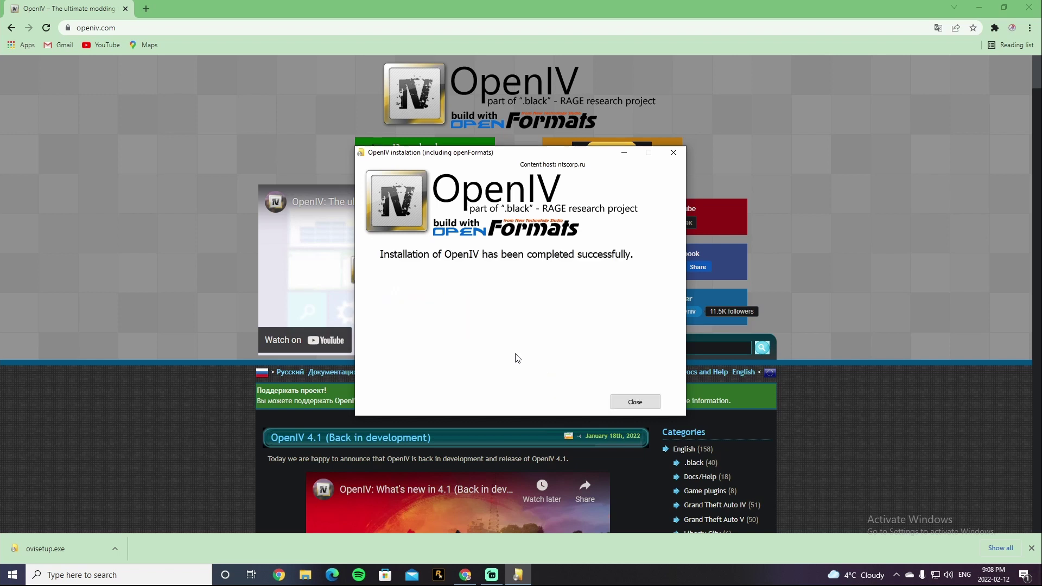
left_click(635, 402)
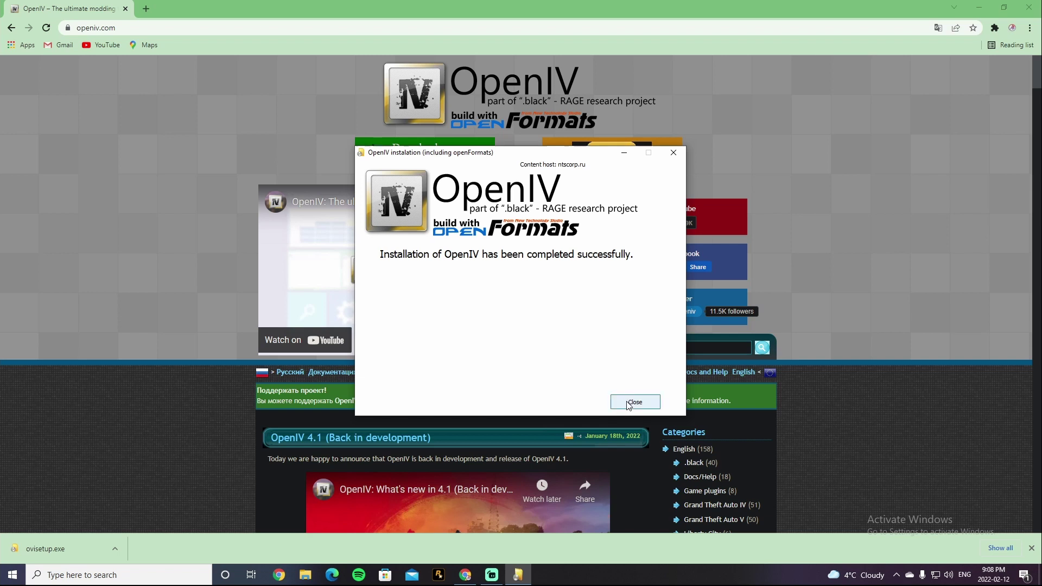
Step: Minimize Chrome and browse File Explorer to D:\GTAV\GTAV on the 500gb HDD
left_click(979, 7)
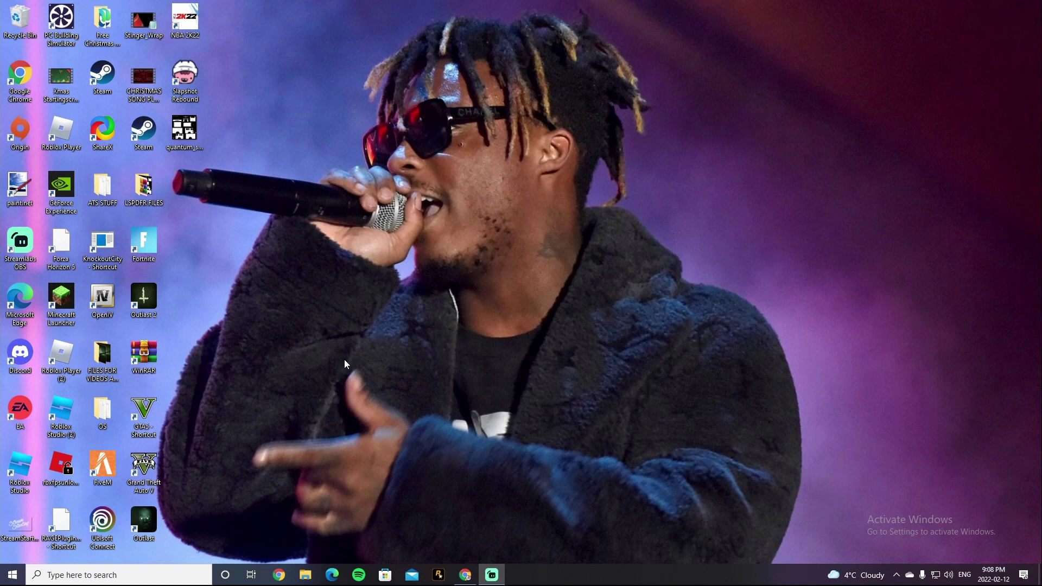
left_click(303, 575)
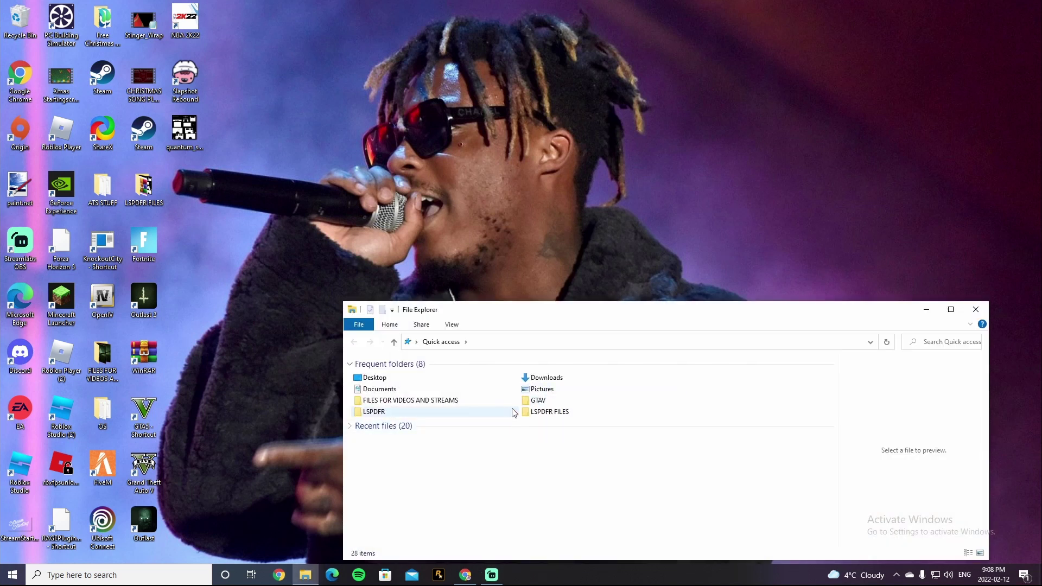
left_click(394, 343)
double_click(673, 373)
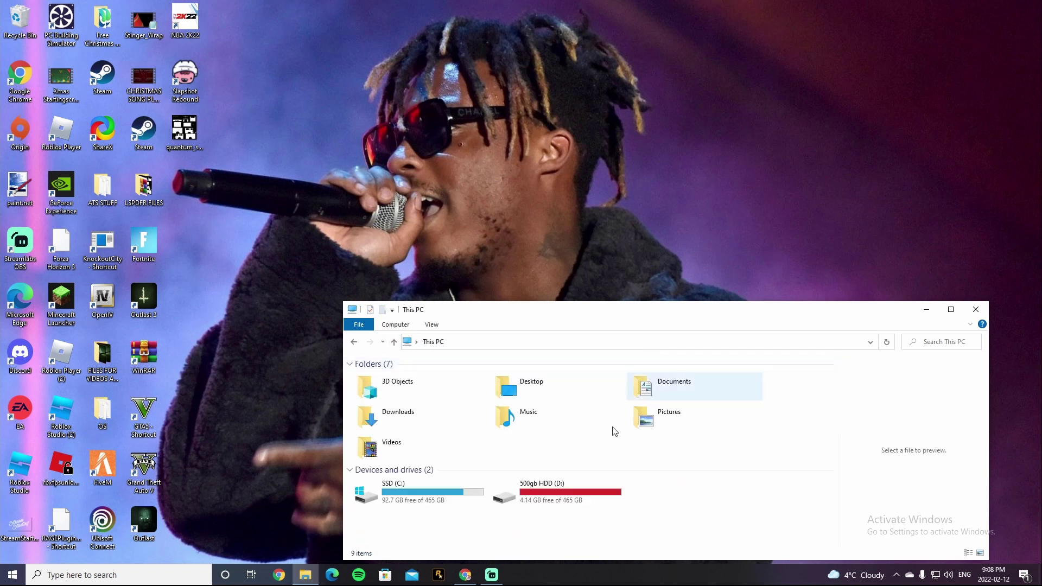
left_click(540, 492)
double_click(540, 492)
double_click(373, 433)
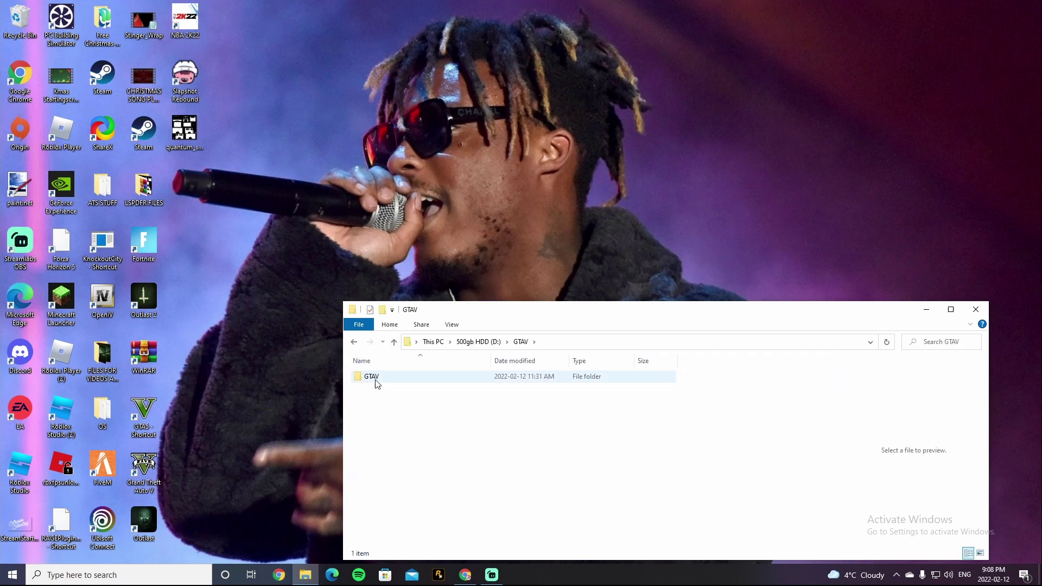
double_click(376, 376)
scroll(430, 465, "down", 1)
scroll(543, 456, "up", 1)
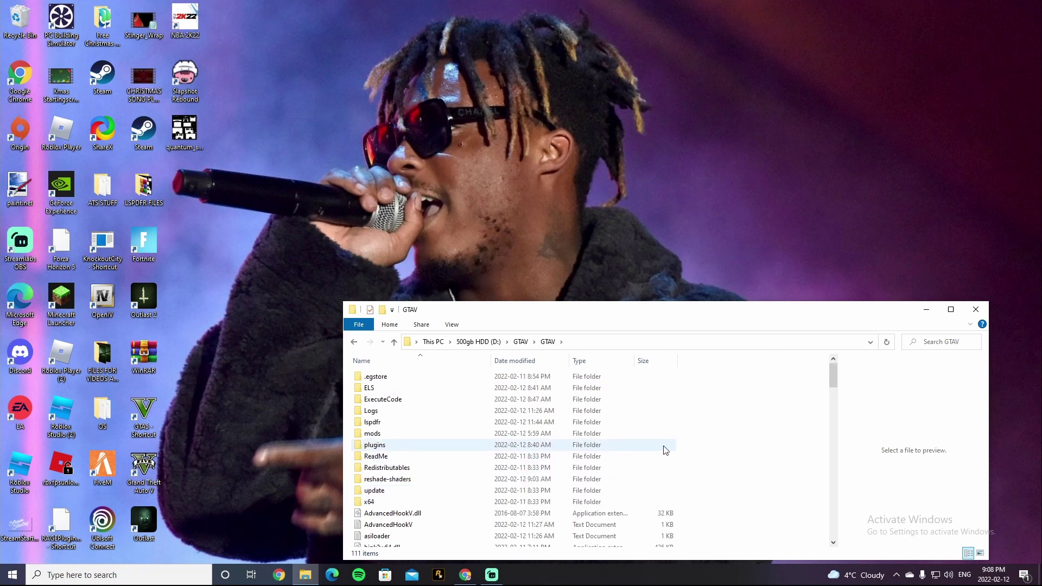
Step: Create a new folder there, declining the merge into the existing mods folder
right_click(770, 427)
mouse_move(794, 399)
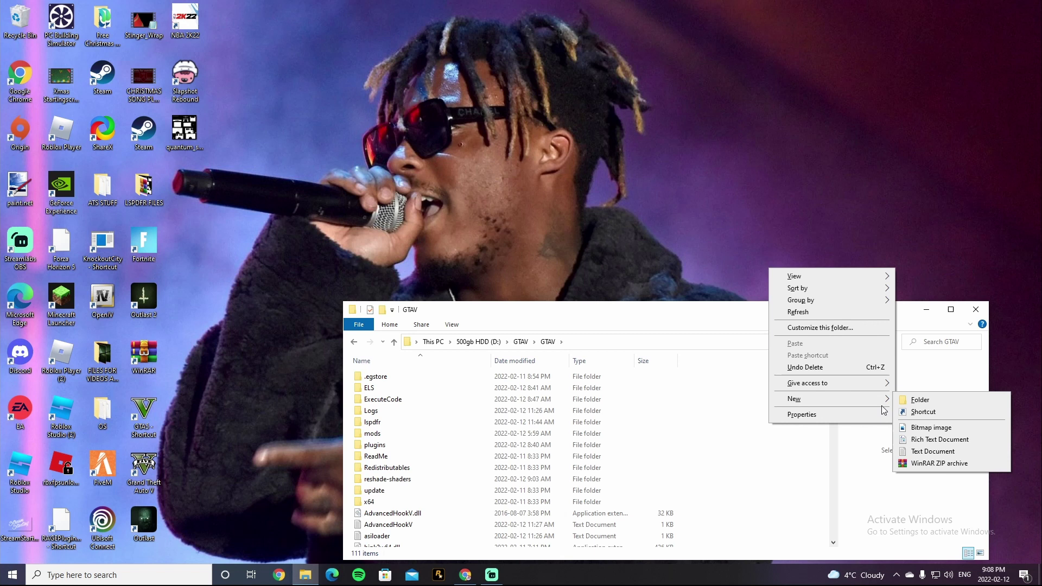
left_click(916, 402)
key("BackSpace")
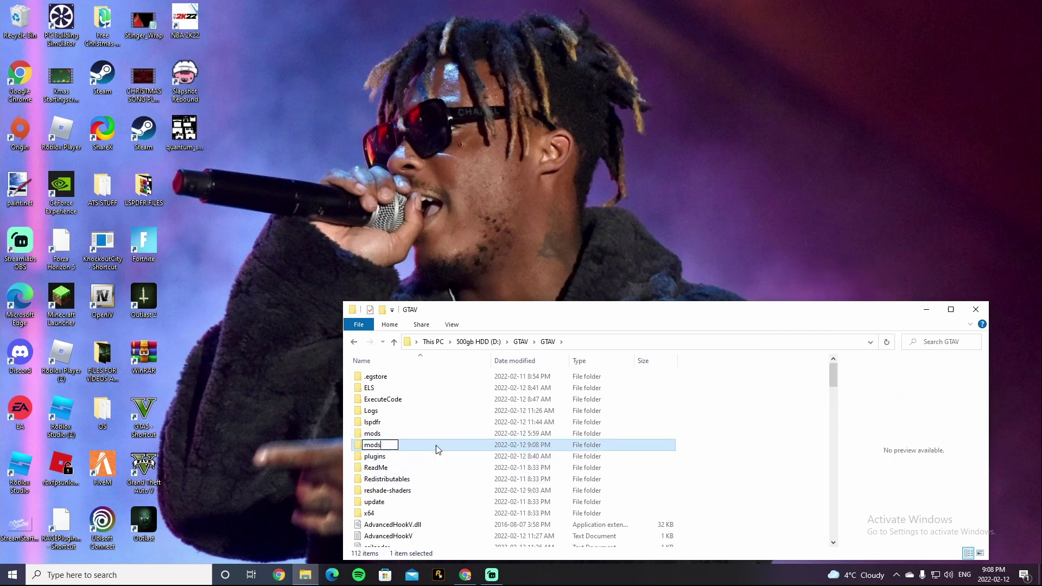
key("Return")
left_click(618, 395)
key("shift+F10")
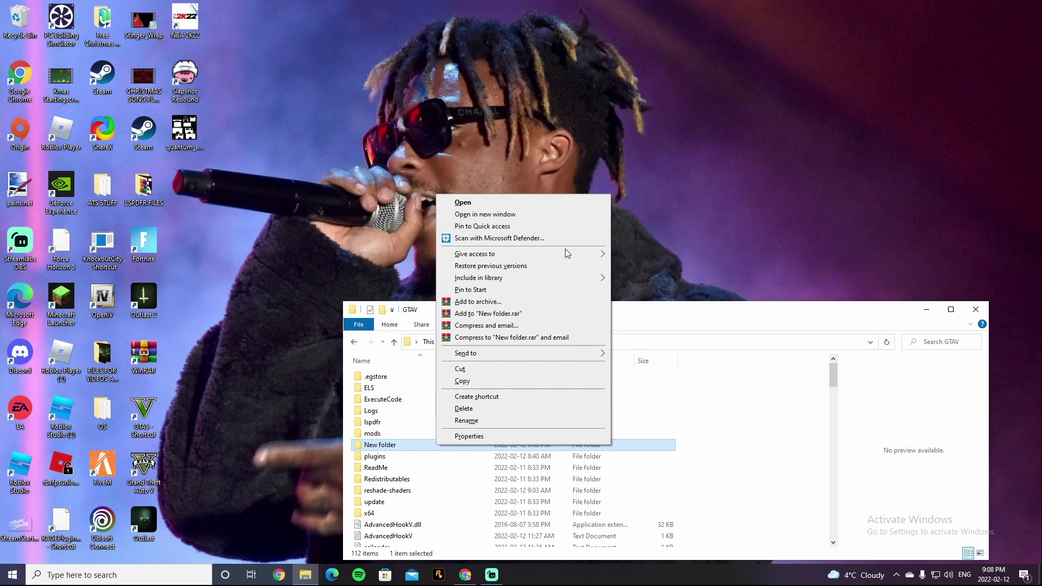
left_click(724, 443)
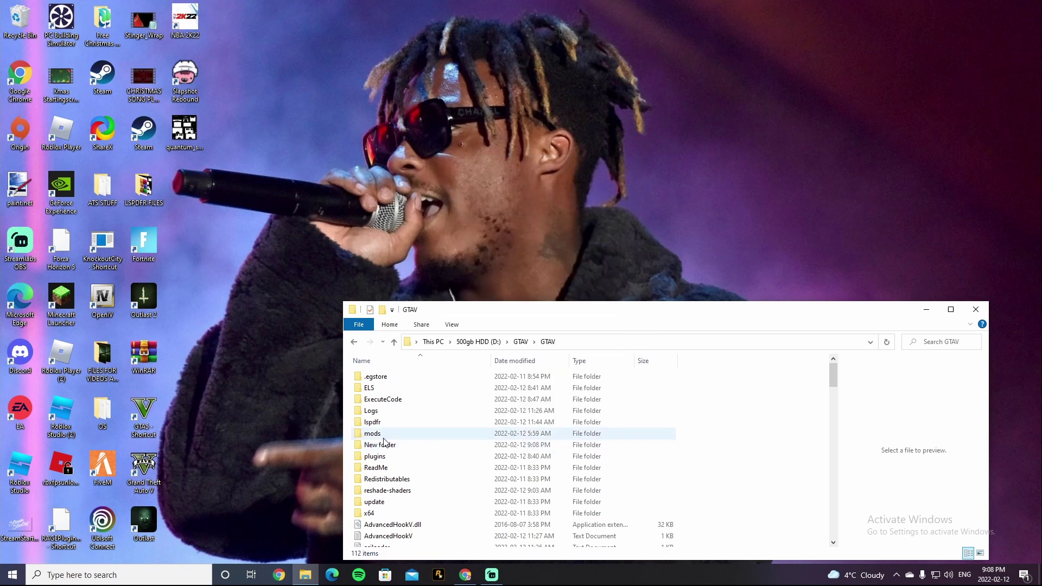
Step: Copy the update and x64 folders from the GTAV game folder
scroll(396, 478, "down", 1)
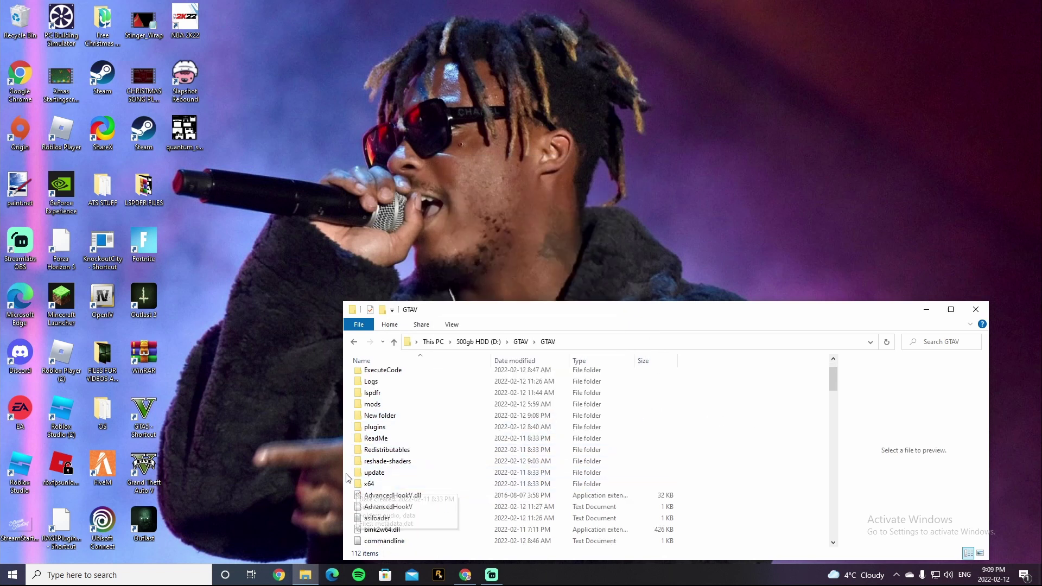
left_click_drag(348, 476, 372, 487)
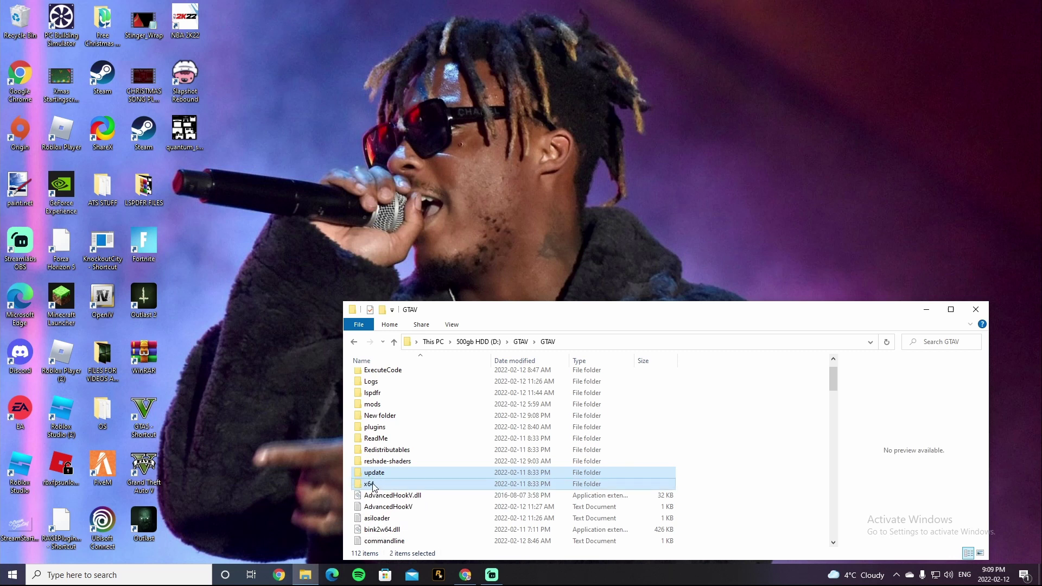
right_click(372, 487)
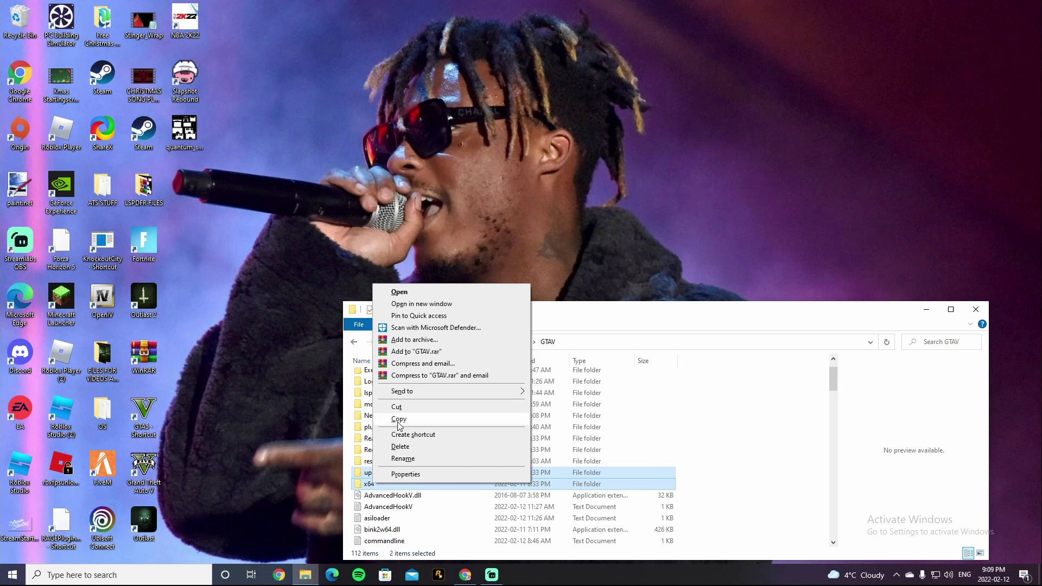
left_click(399, 419)
Step: Paste update and x64 into the mods folder, recheck it, and close the window
scroll(427, 463, "up", 1)
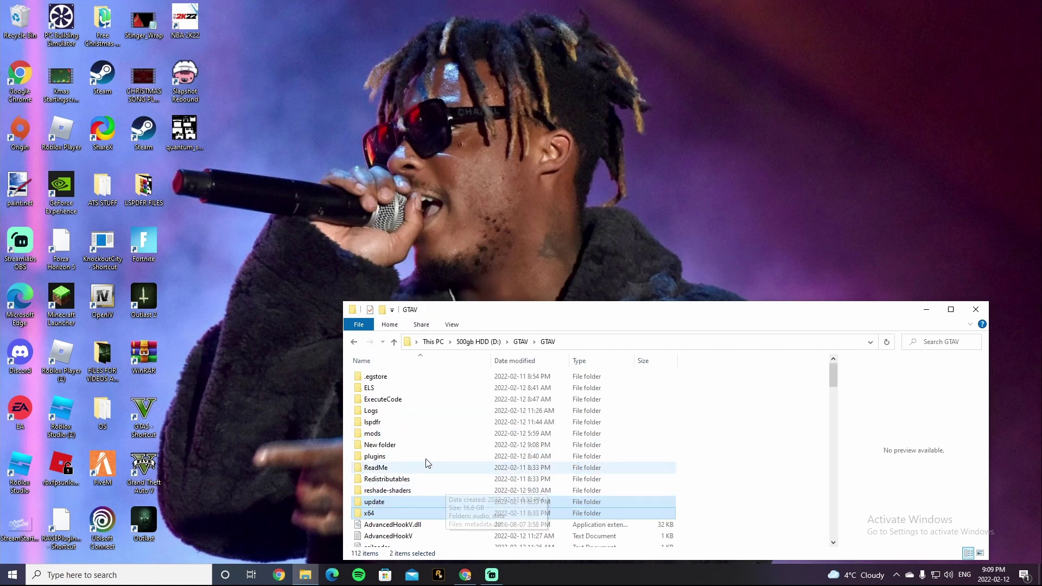
double_click(378, 437)
right_click(477, 458)
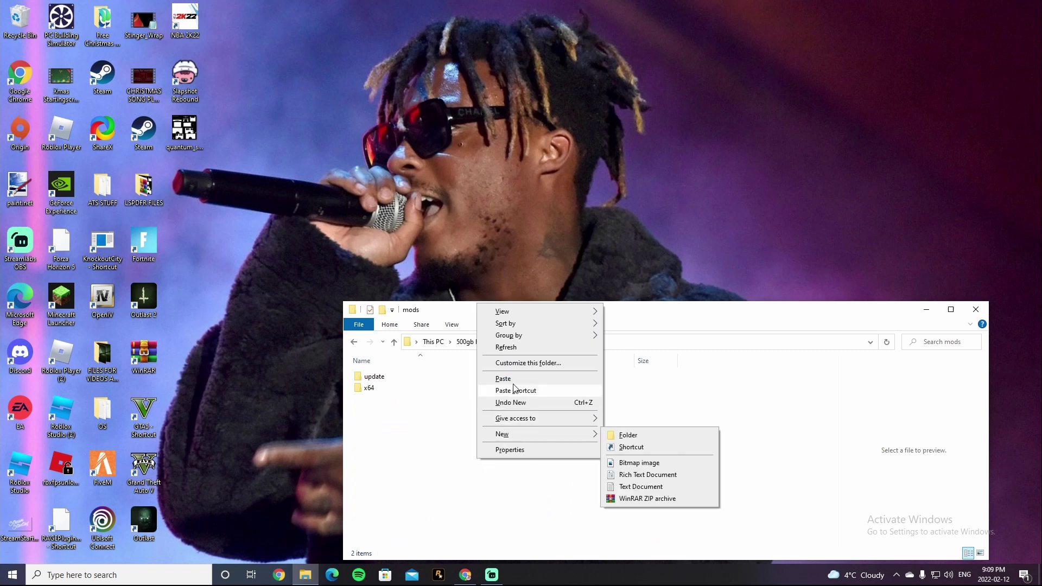
left_click(442, 521)
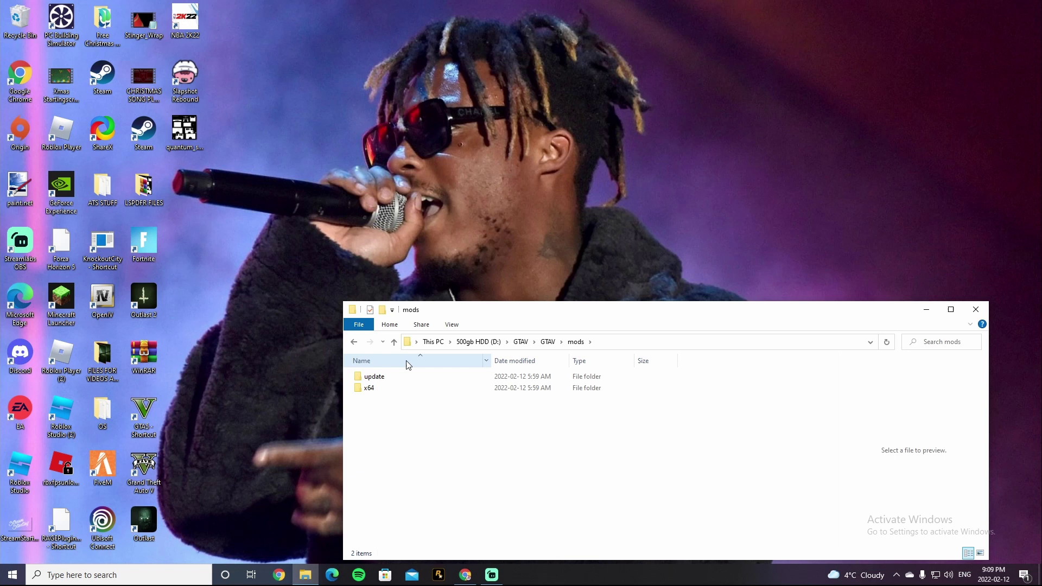
left_click(354, 343)
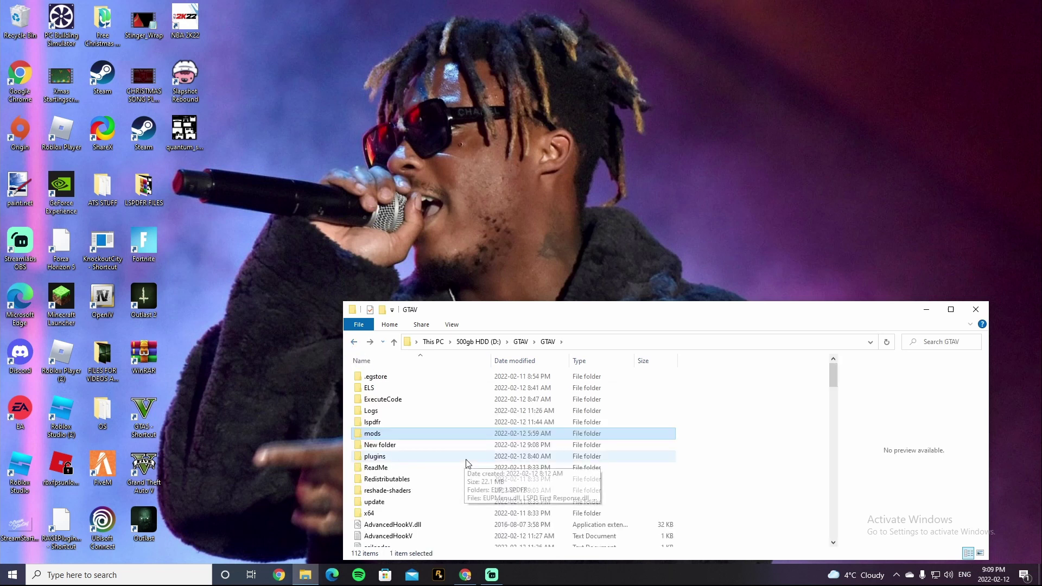
double_click(384, 434)
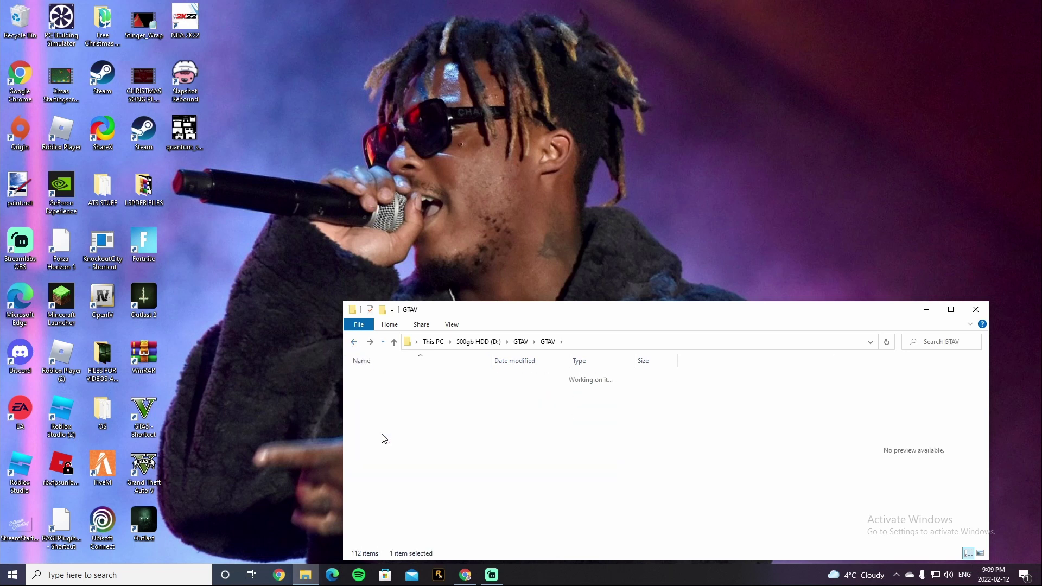
left_click(975, 310)
Step: Launch OpenIV, choose Grand Theft Auto V for Windows, and select D:\GTAV\GTAV as its folder
double_click(100, 302)
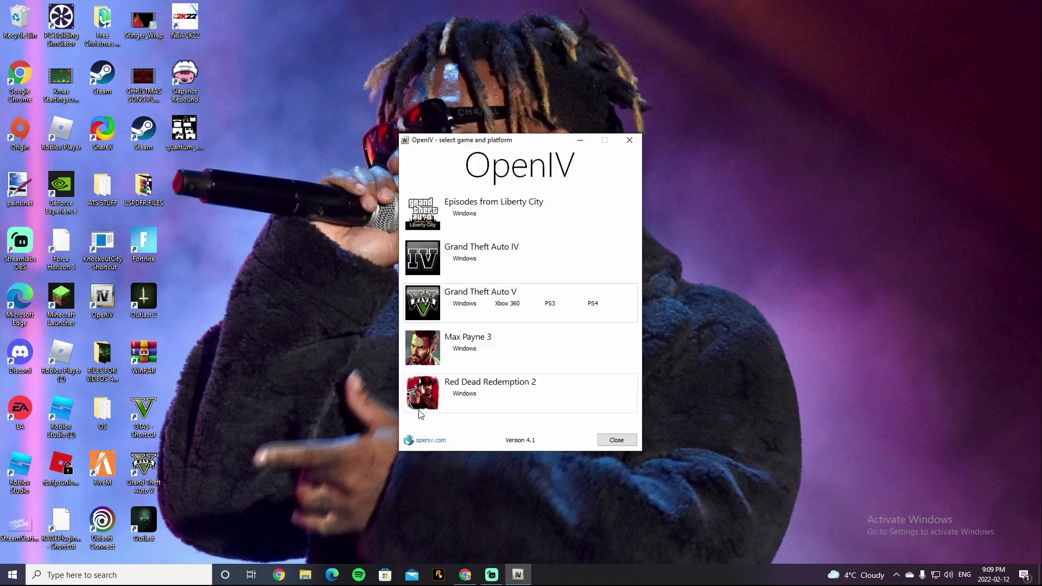
left_click(461, 307)
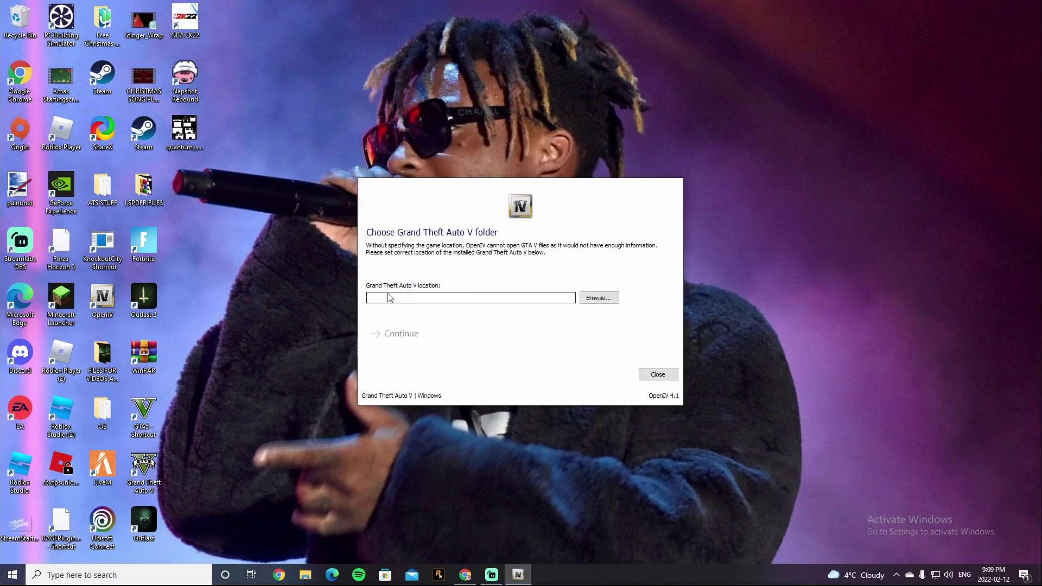
left_click(599, 300)
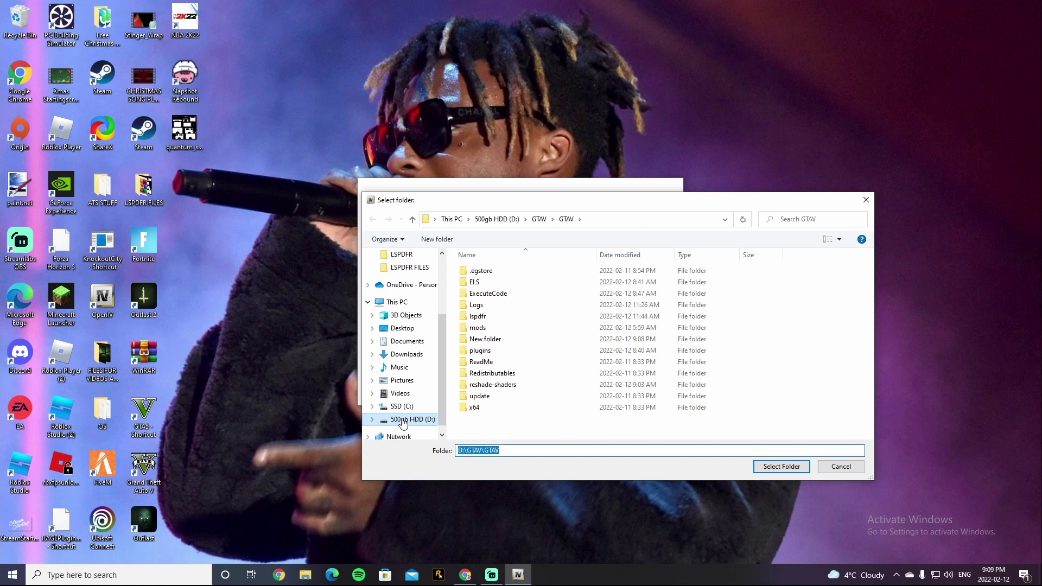
left_click(398, 421)
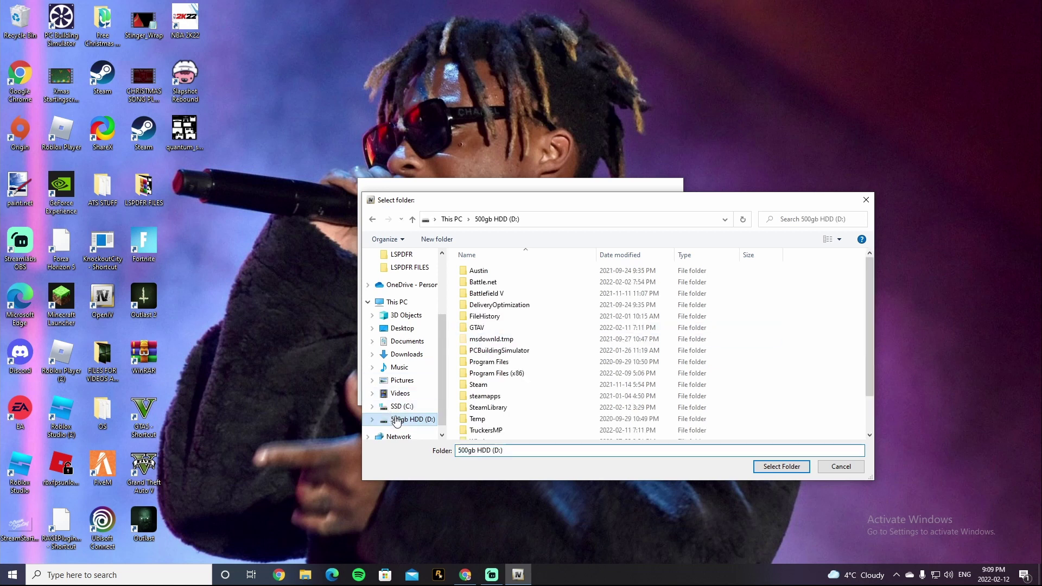
double_click(477, 328)
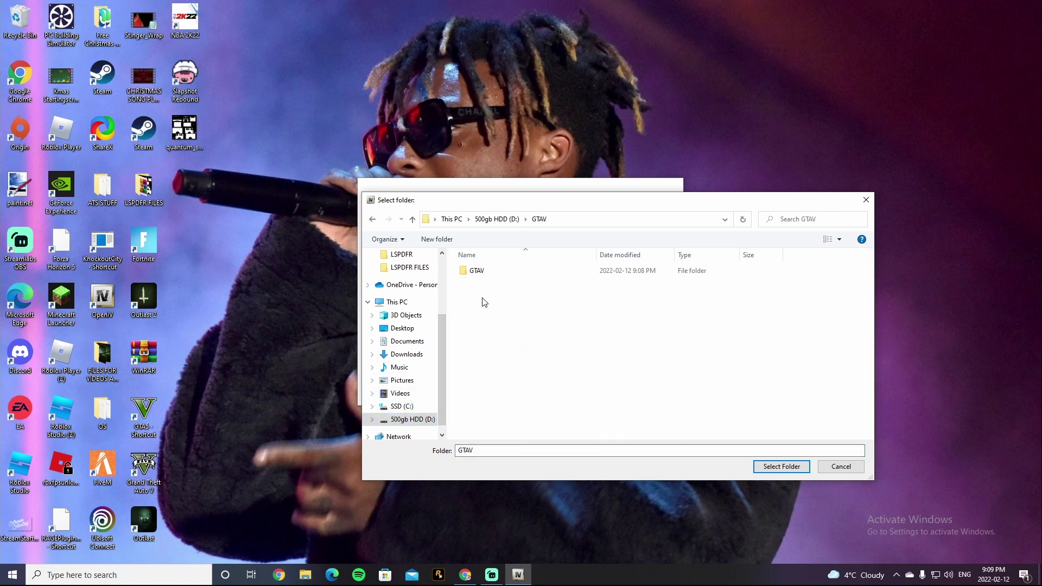
double_click(485, 273)
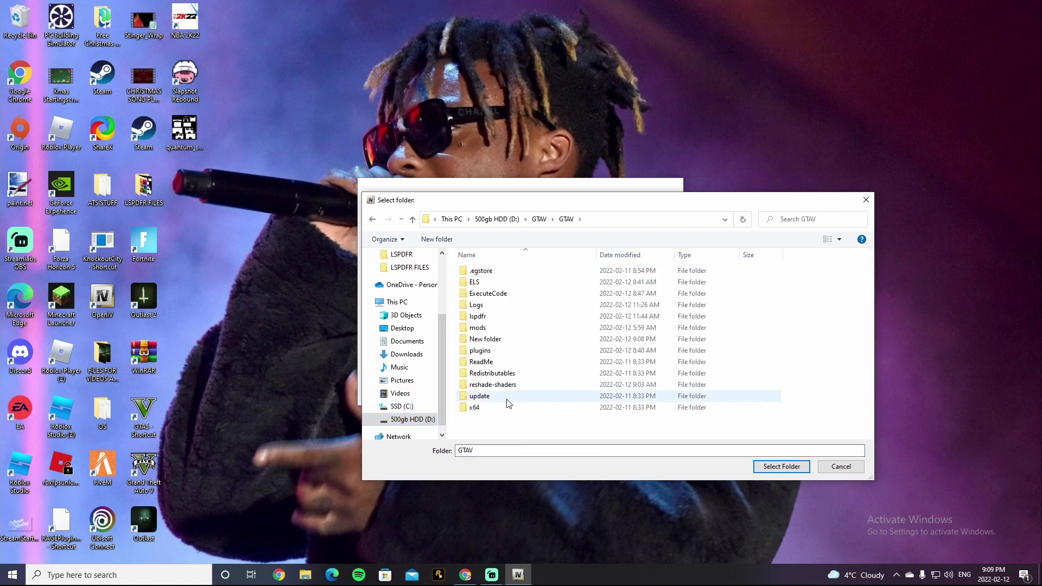
left_click(772, 468)
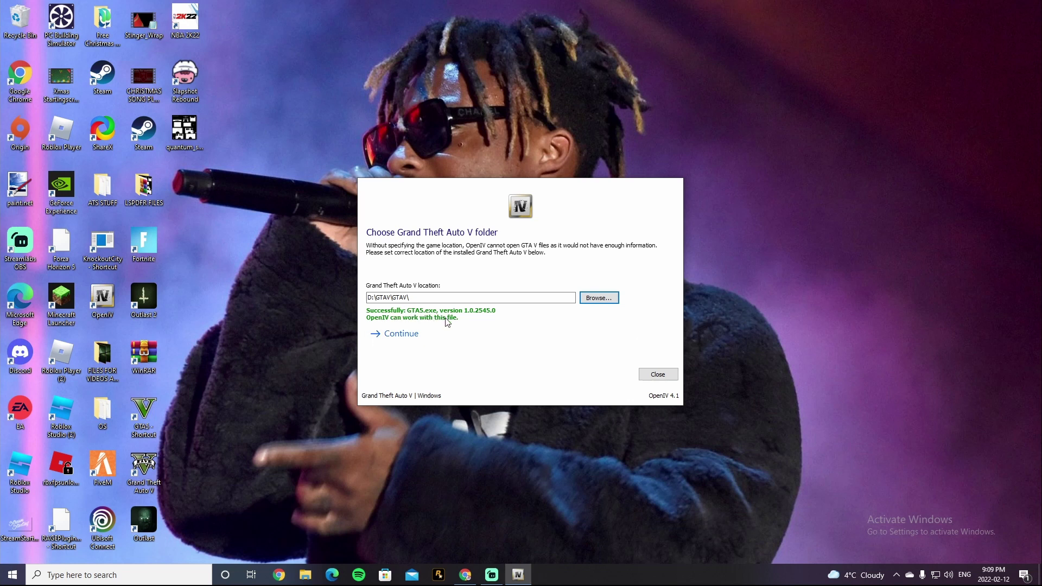
Step: Continue past the game folder and backup pages, then decline the what's-new video
left_click(417, 337)
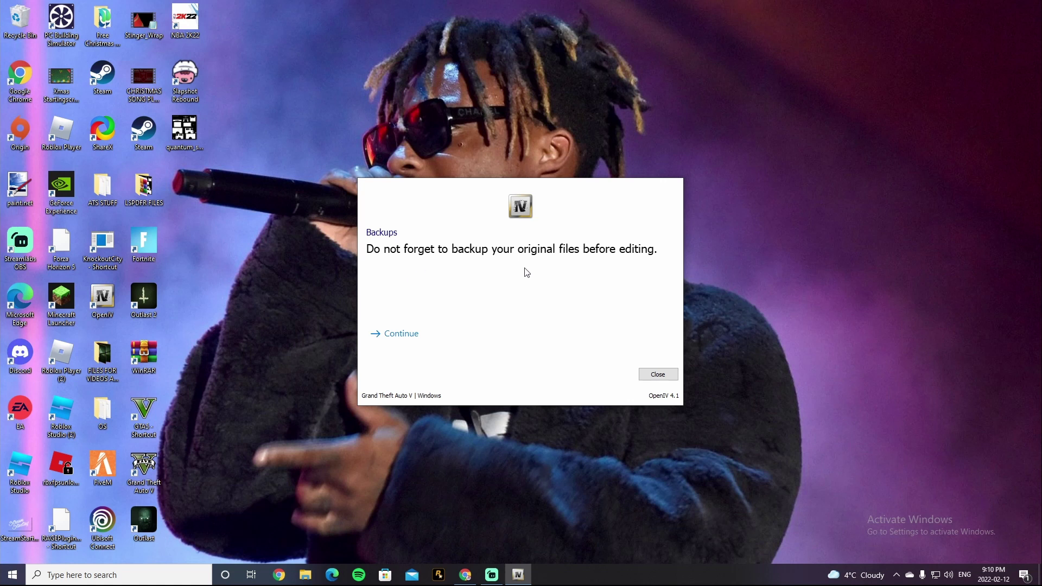
left_click(488, 335)
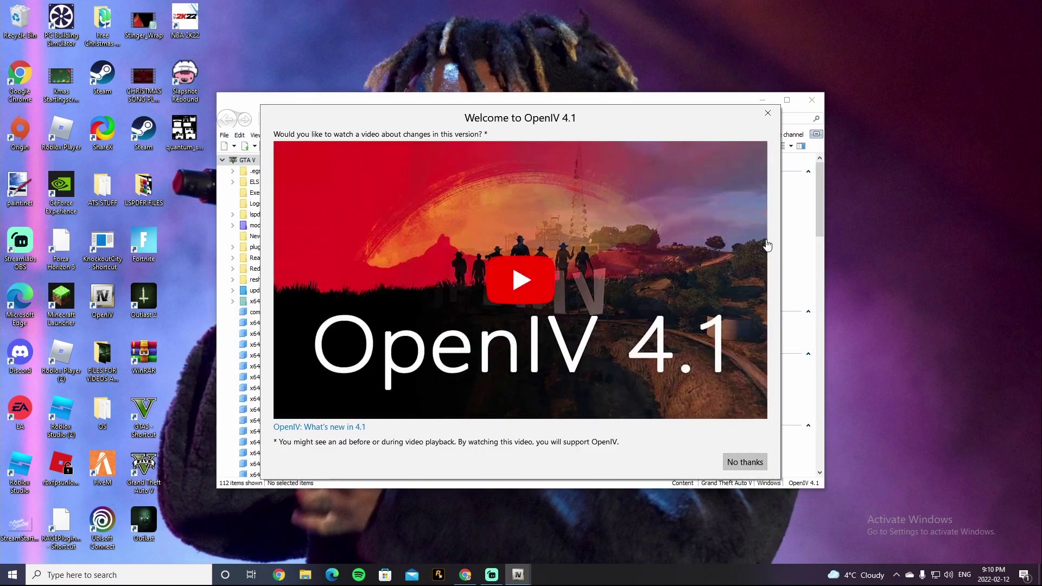
left_click(745, 462)
Step: In Tools > ASI Manager, uninstall and reinstall ASI Loader, then close the manager
left_click(305, 135)
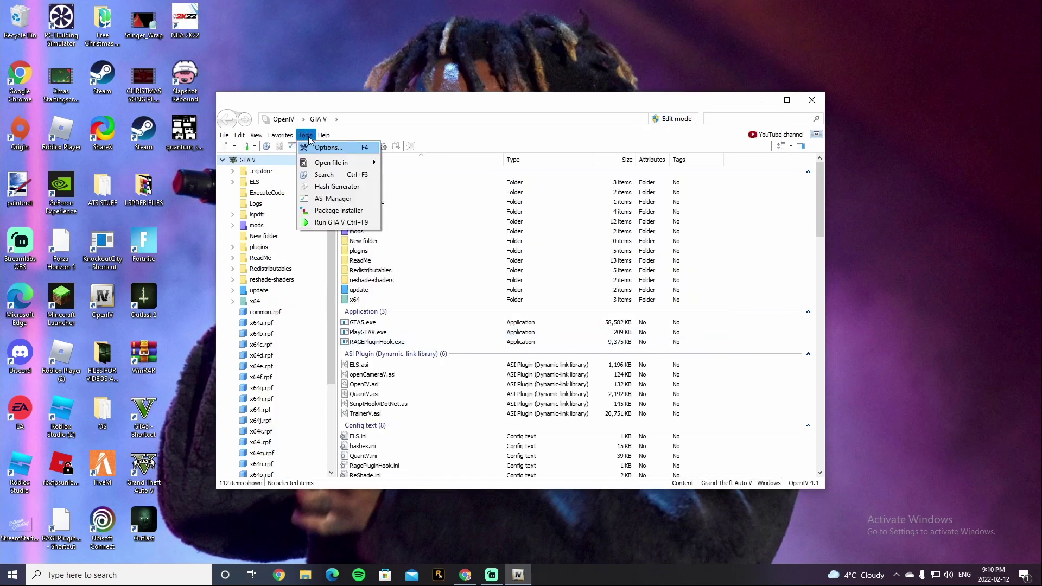
left_click(308, 199)
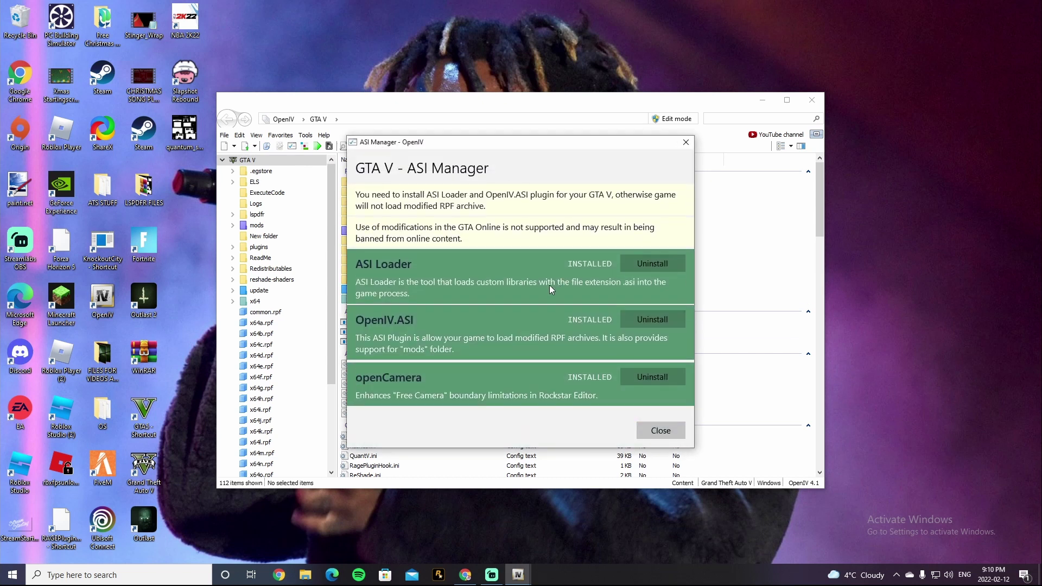
left_click(663, 263)
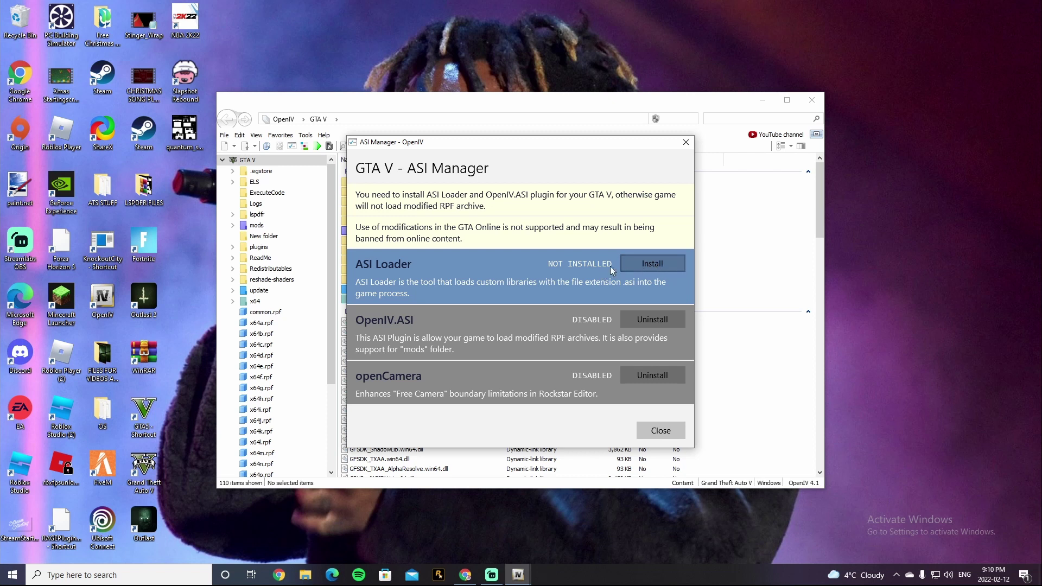
left_click(646, 263)
left_click(661, 431)
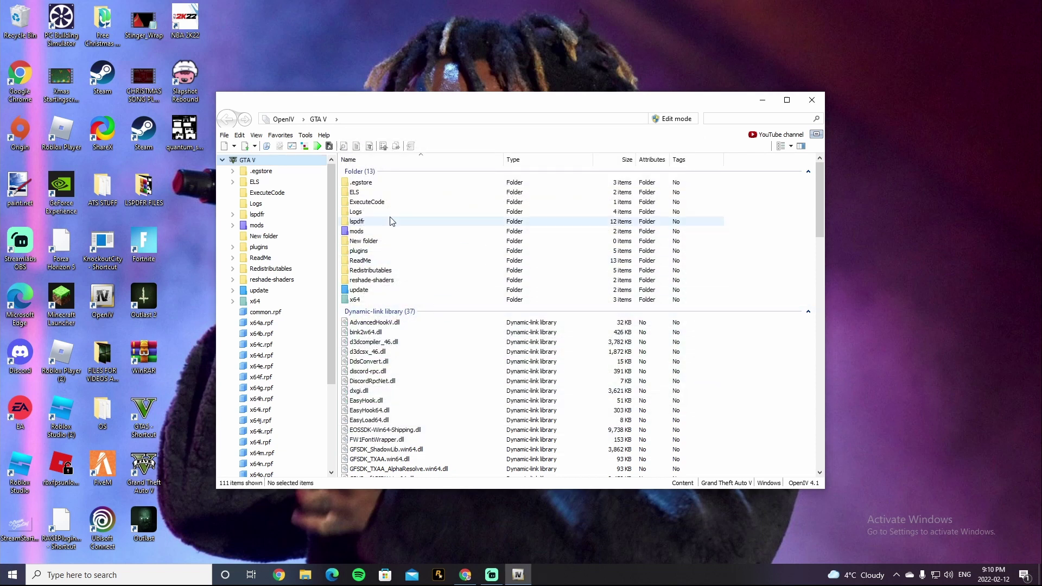
left_click_drag(448, 106, 511, 112)
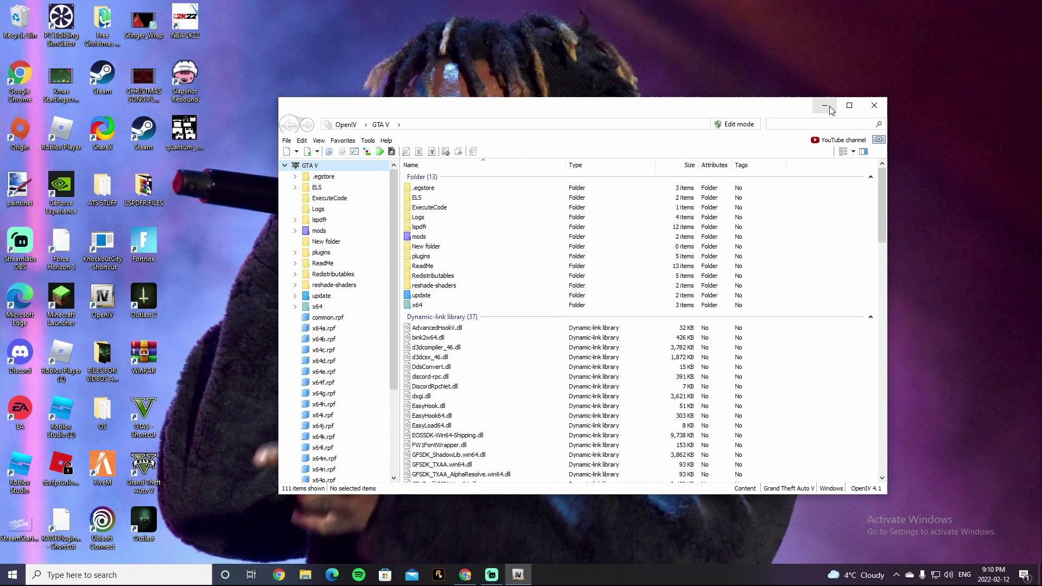